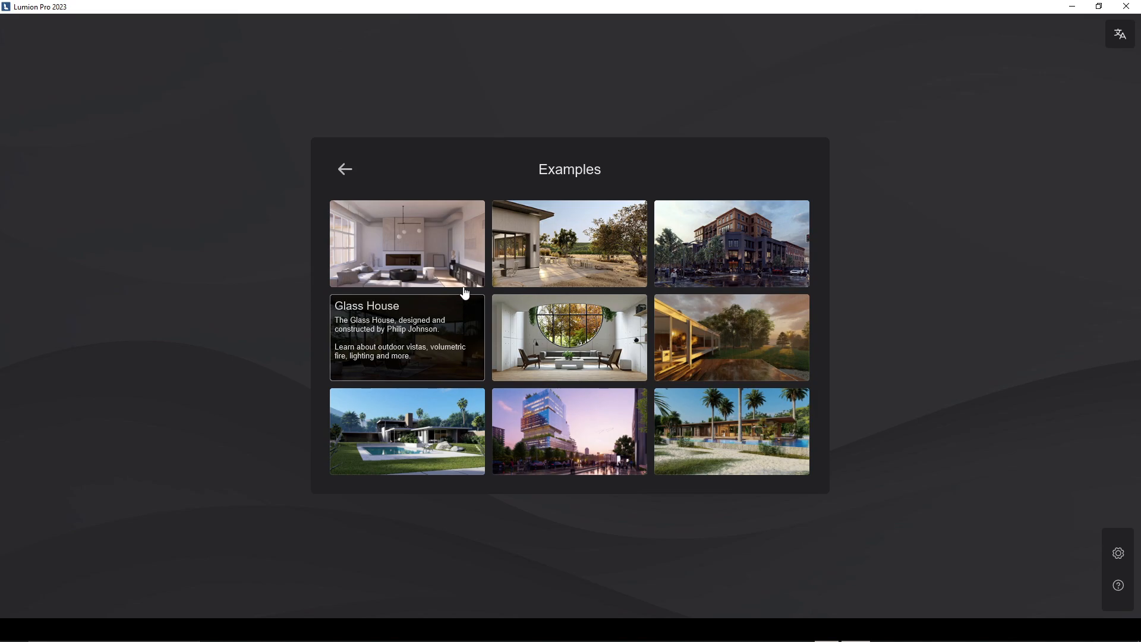
Open the Glass House example scene and select its Interior - Living Space shot in photo mode
{"action": "left_click", "coordinate": [440, 317]}
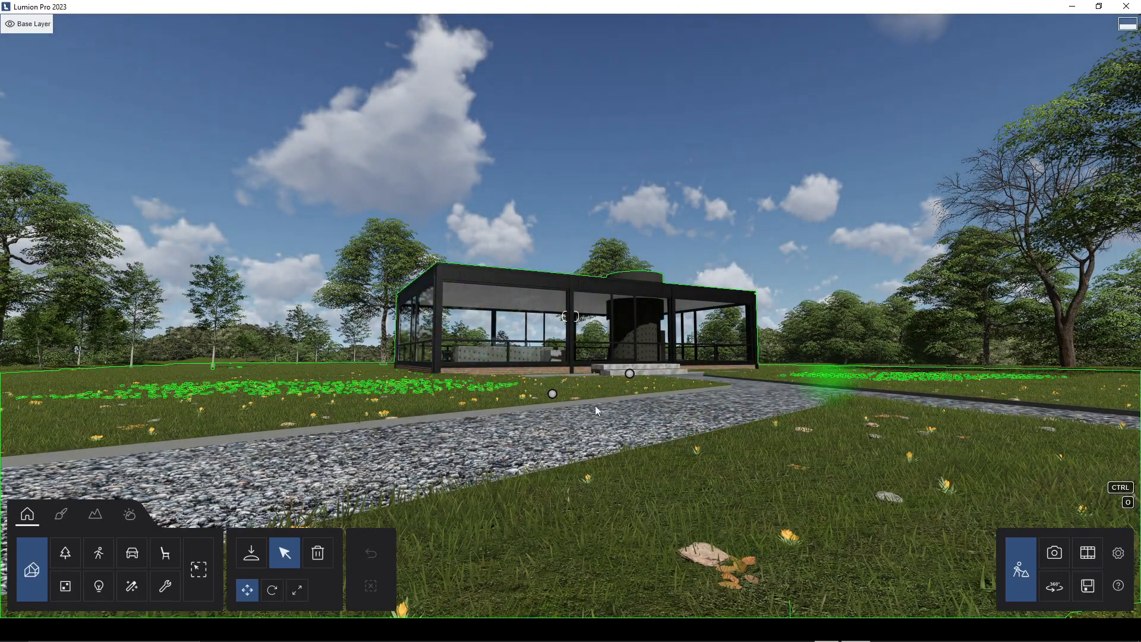
{"action": "left_click", "coordinate": [1061, 556]}
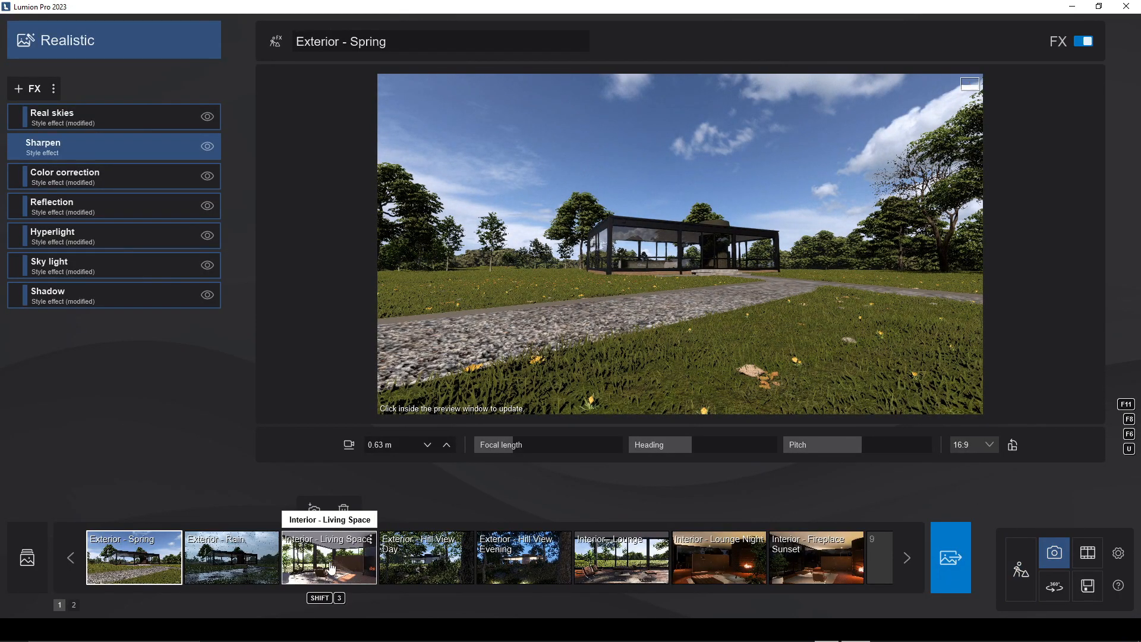
{"action": "left_click", "coordinate": [331, 569]}
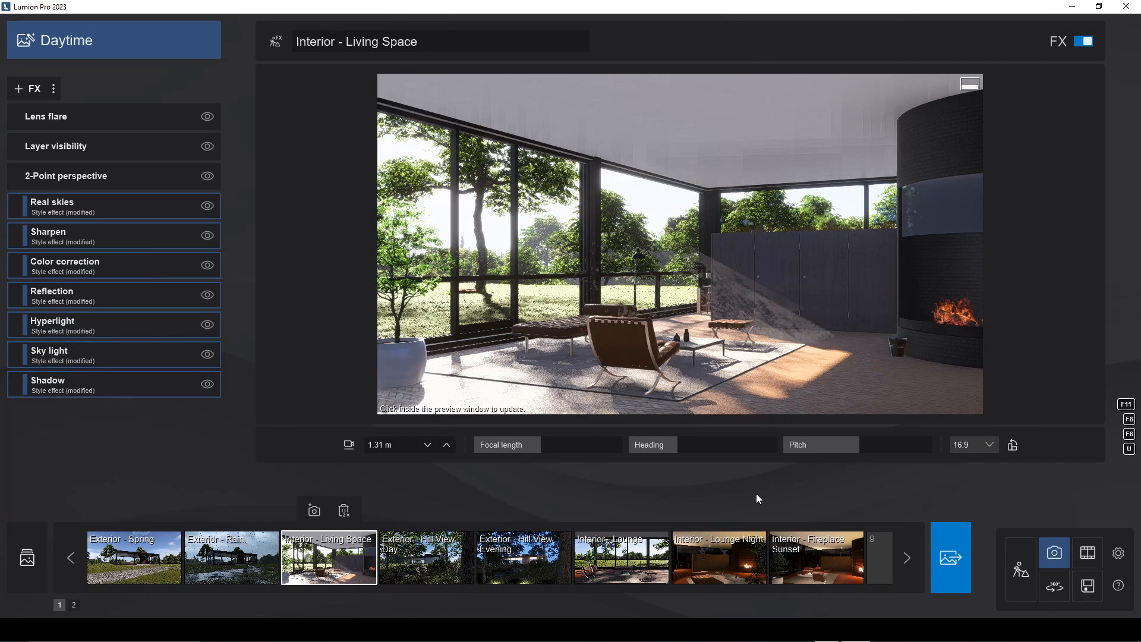
Render the current shot at Desktop 1920x1080 as JPG file 1 in a new folder created on the Desktop
{"action": "left_click", "coordinate": [949, 558]}
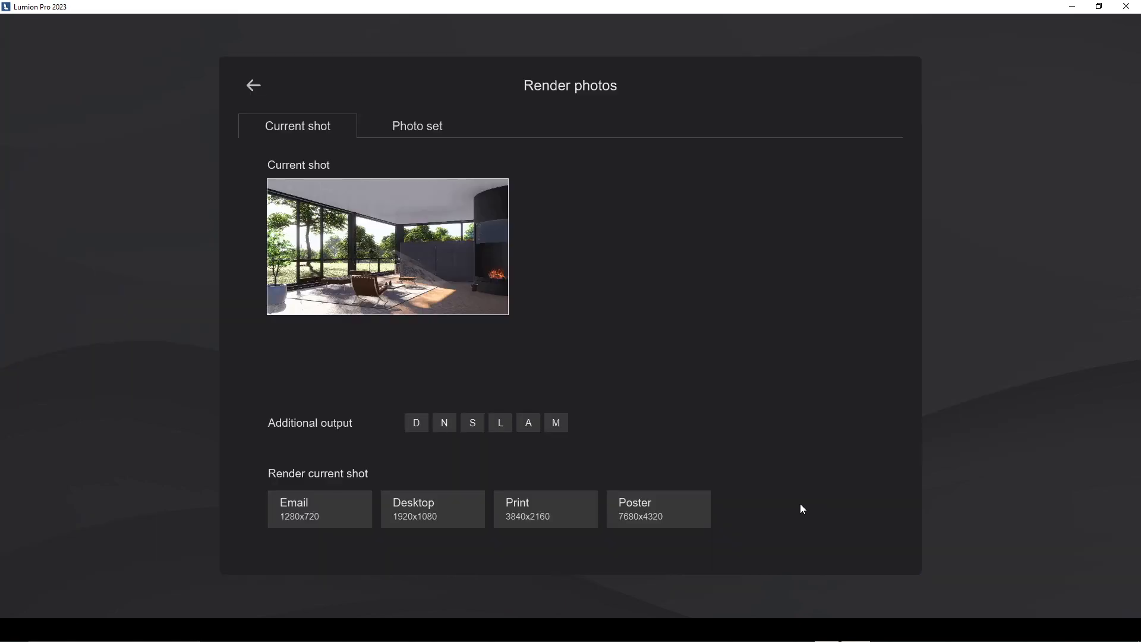
{"action": "left_click", "coordinate": [443, 500]}
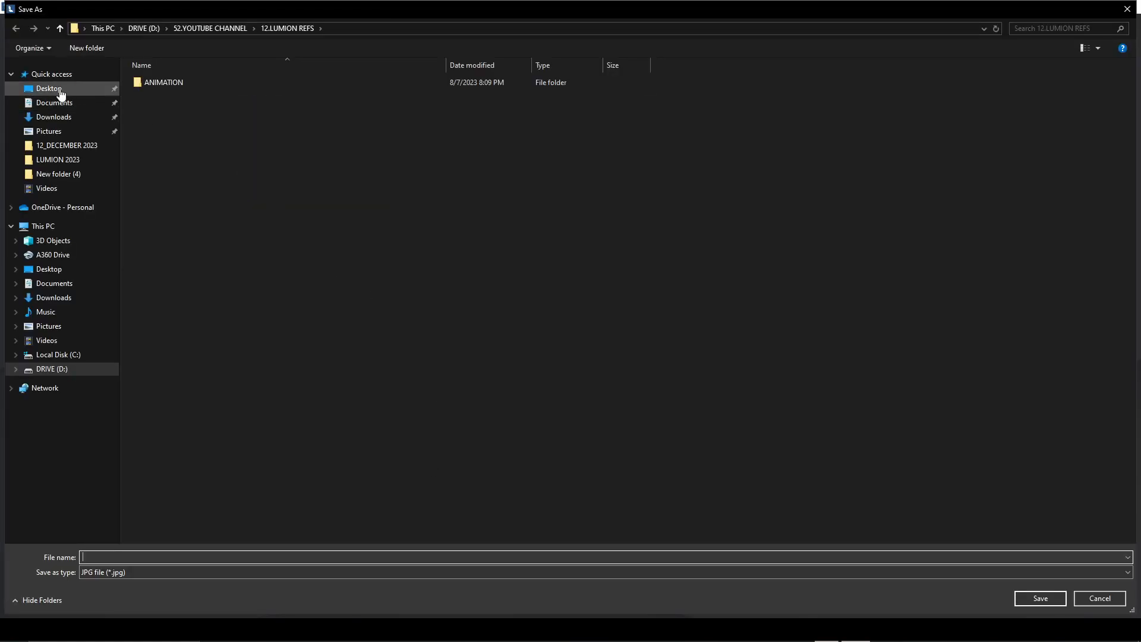
{"action": "left_click", "coordinate": [49, 89]}
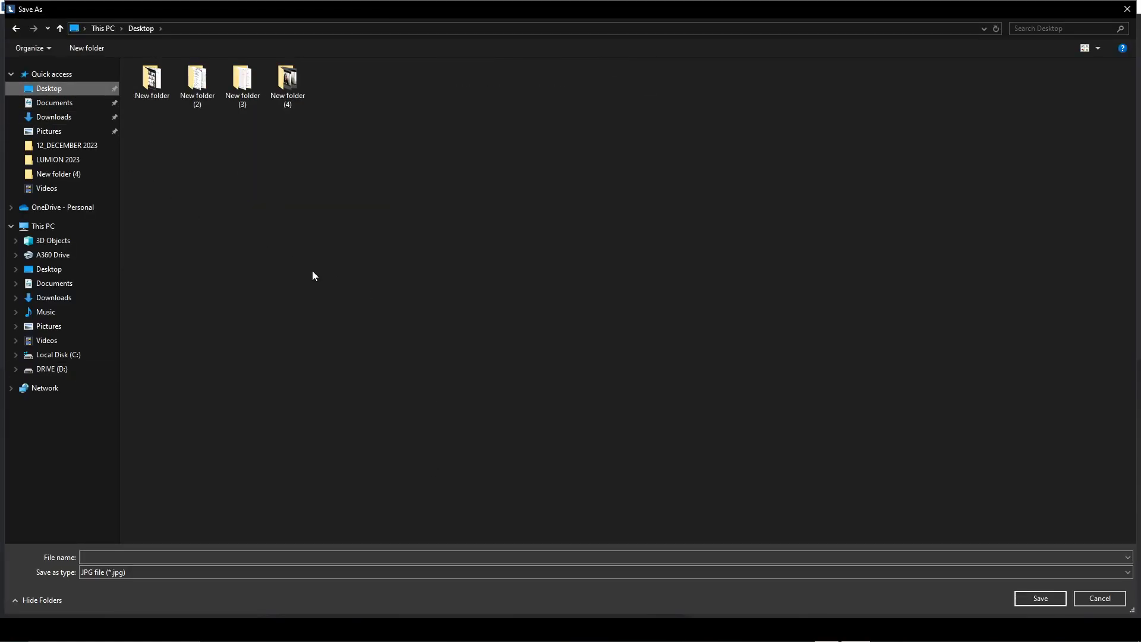
{"action": "left_click", "coordinate": [90, 48]}
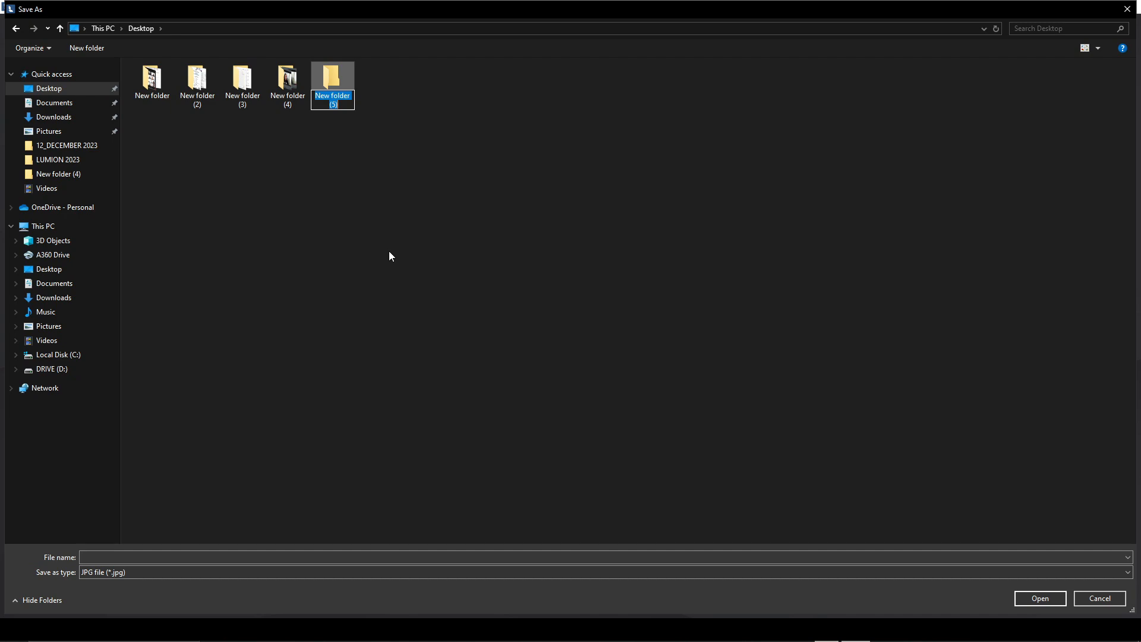
{"action": "left_click", "coordinate": [367, 183]}
{"action": "double_click", "coordinate": [336, 80]}
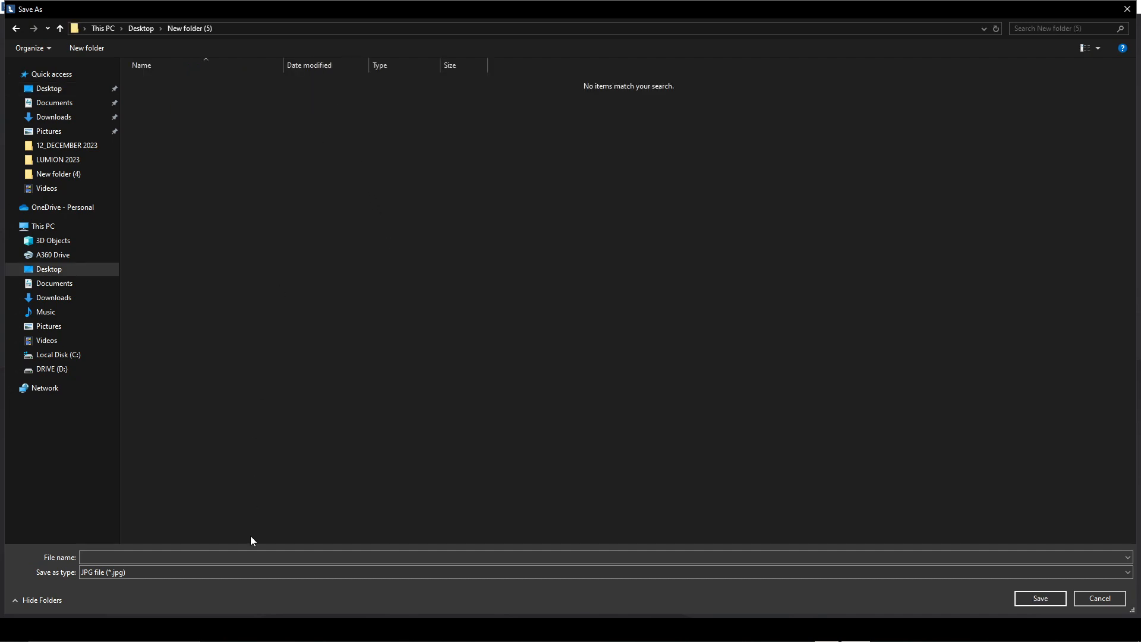
{"action": "left_click", "coordinate": [246, 558]}
{"action": "left_click", "coordinate": [1040, 598]}
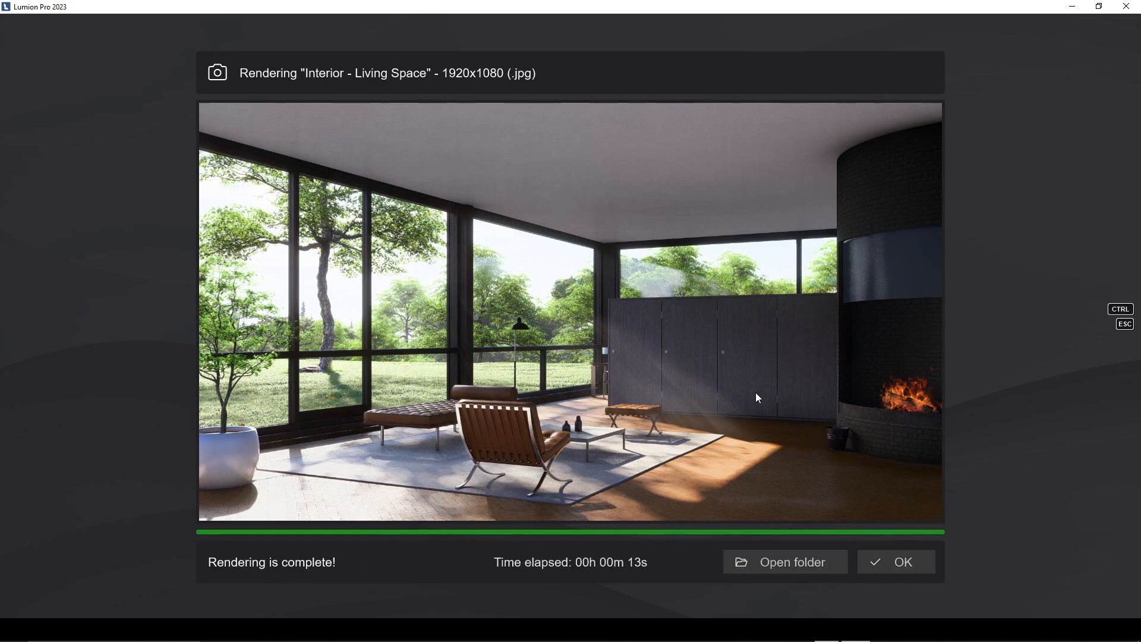
View the rendered image 1.jpg in its output folder and close the finished render
{"action": "left_click", "coordinate": [793, 563]}
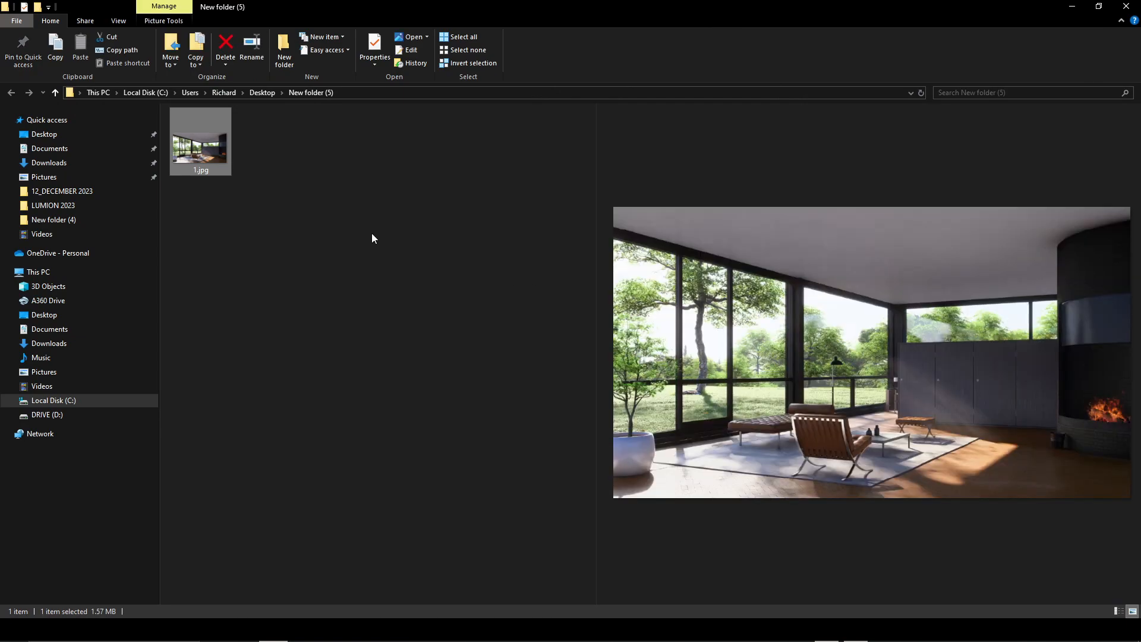
{"action": "left_click", "coordinate": [266, 197]}
{"action": "double_click", "coordinate": [219, 155]}
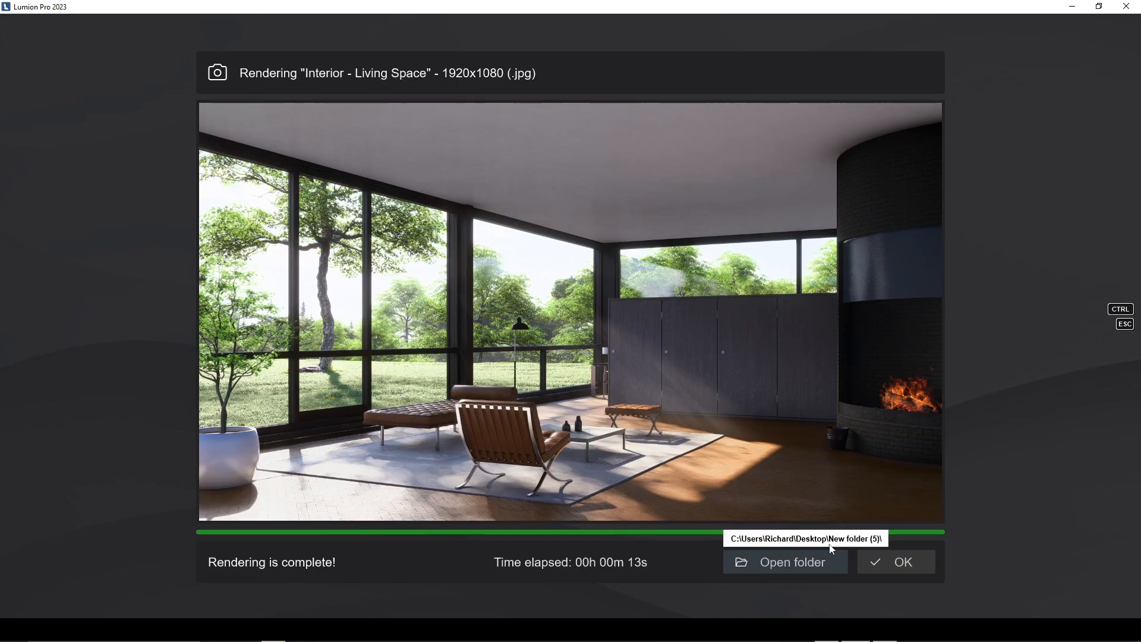
{"action": "left_click", "coordinate": [895, 563]}
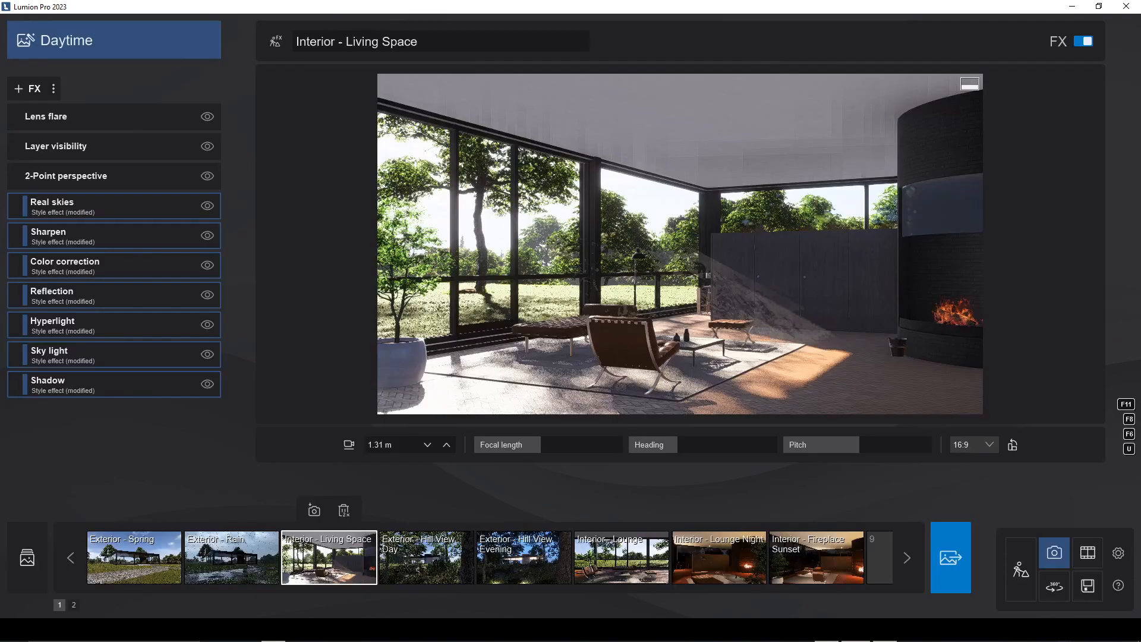
Load the project LUMION 2023_2_REFS.lsf from the 12.LUMION REFS folder inside 52.YOUTUBE CHANNEL on drive D
{"action": "left_click", "coordinate": [1088, 586]}
{"action": "left_click", "coordinate": [426, 224]}
{"action": "left_click", "coordinate": [482, 231]}
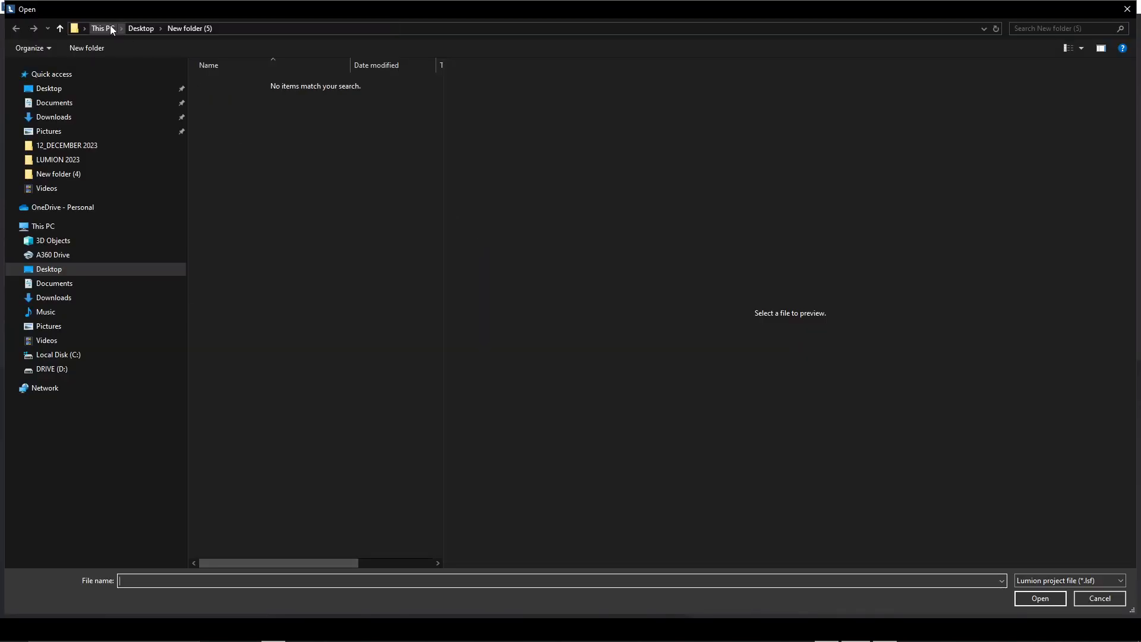
{"action": "left_click", "coordinate": [107, 28]}
{"action": "double_click", "coordinate": [244, 397]}
{"action": "double_click", "coordinate": [287, 338]}
{"action": "double_click", "coordinate": [287, 206]}
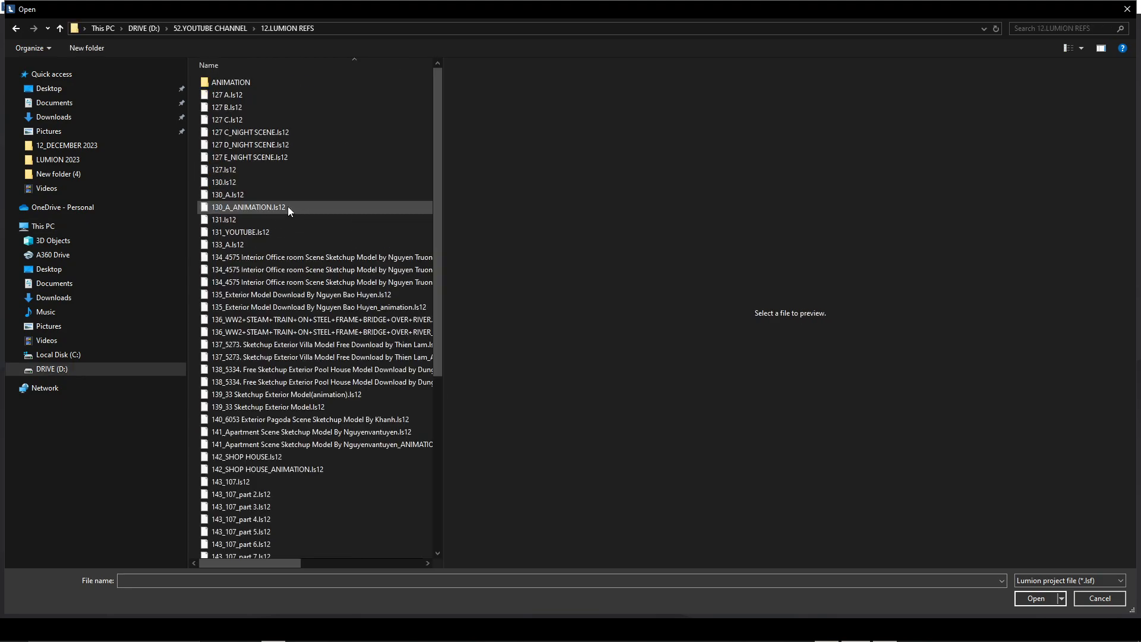
{"action": "scroll", "coordinate": [388, 457], "scroll_direction": "down", "scroll_amount": 15}
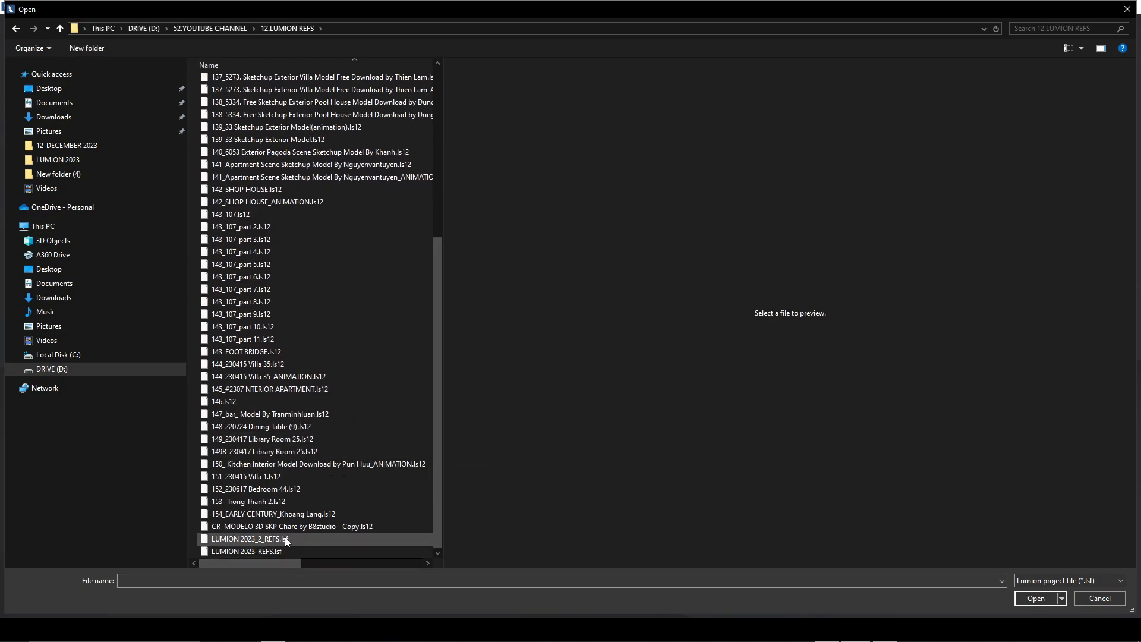
{"action": "double_click", "coordinate": [285, 538]}
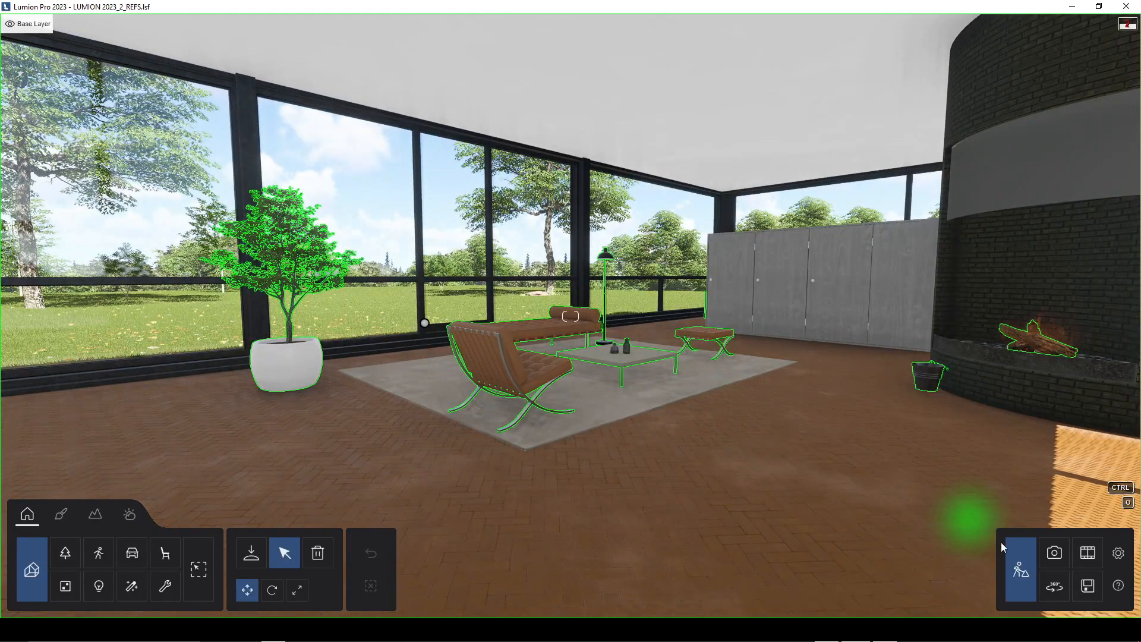
Select the last saved Interior - Living Space shot, just before empty slot 10, in photo mode
{"action": "left_click", "coordinate": [1062, 562]}
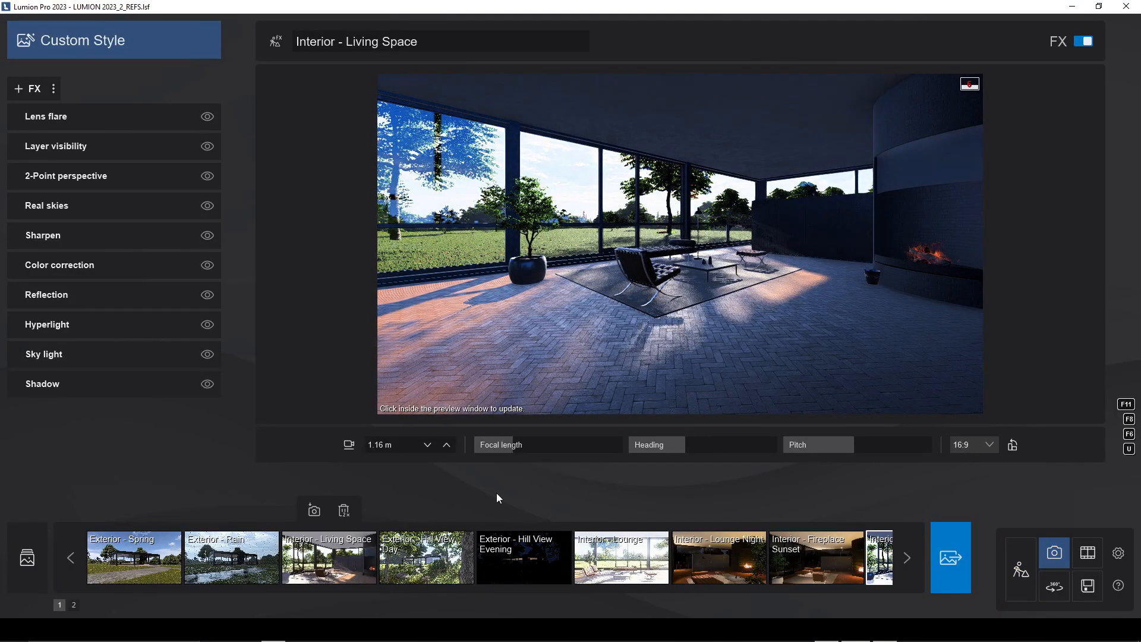
{"action": "left_click", "coordinate": [910, 564]}
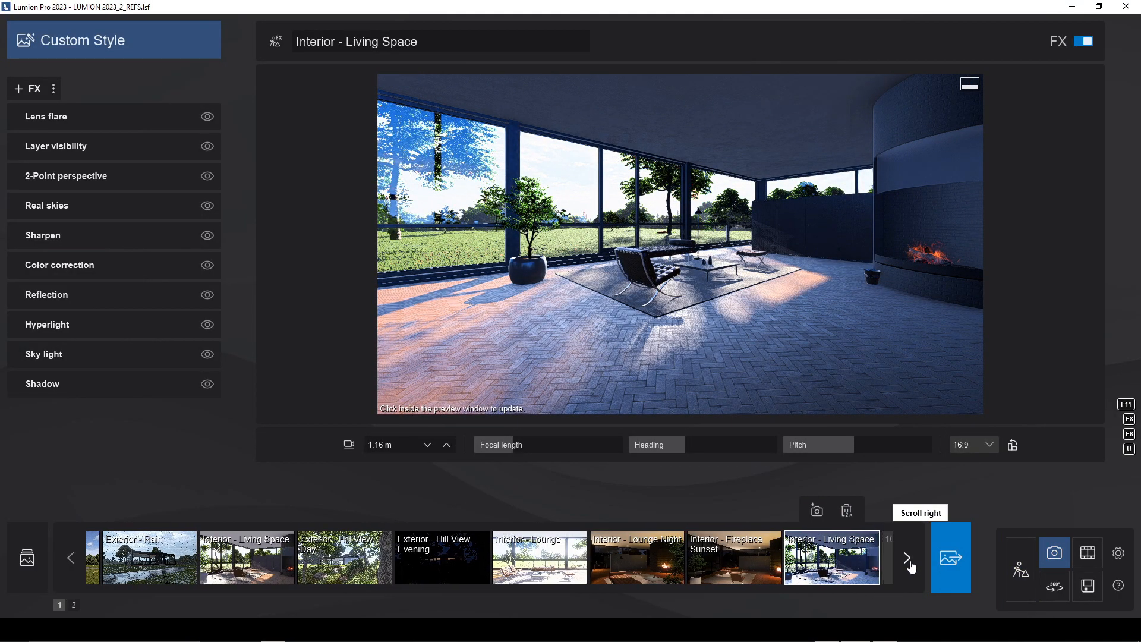
{"action": "left_click", "coordinate": [911, 564]}
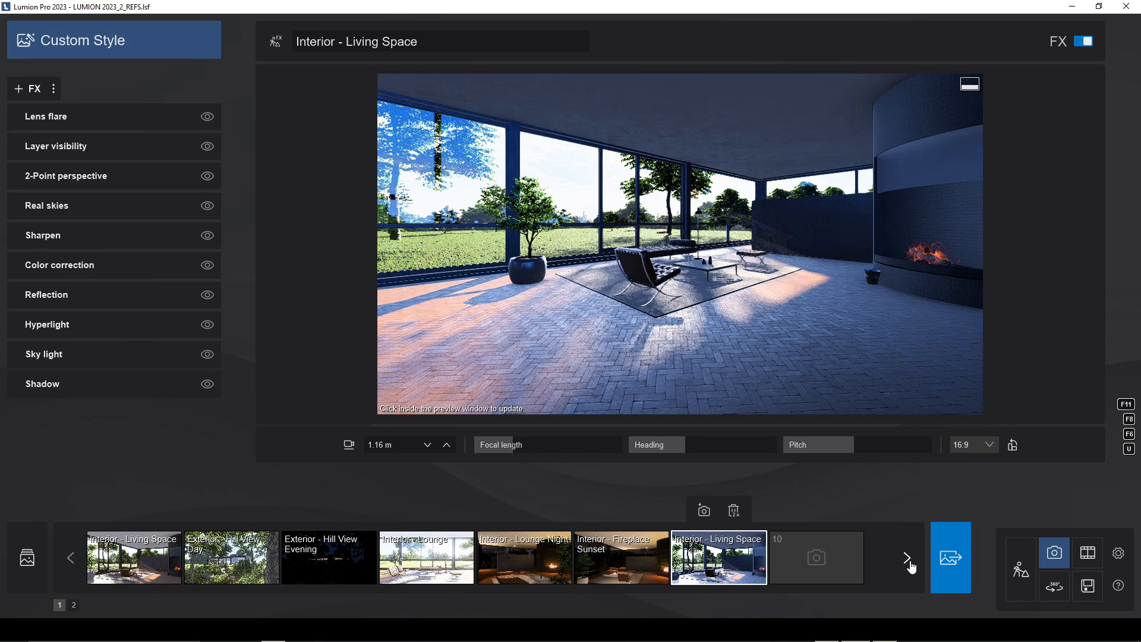
{"action": "left_click", "coordinate": [721, 576]}
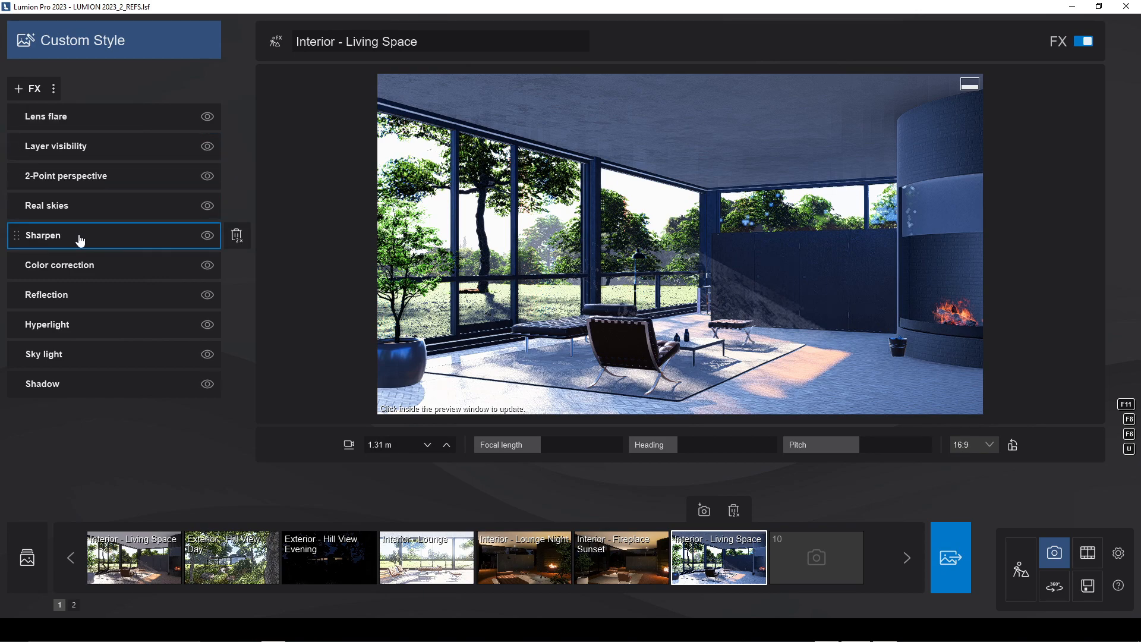
Review the Lens flare effect's settings, including the Bloom amount and Master brightness values
{"action": "left_click", "coordinate": [69, 118]}
{"action": "left_click", "coordinate": [134, 207]}
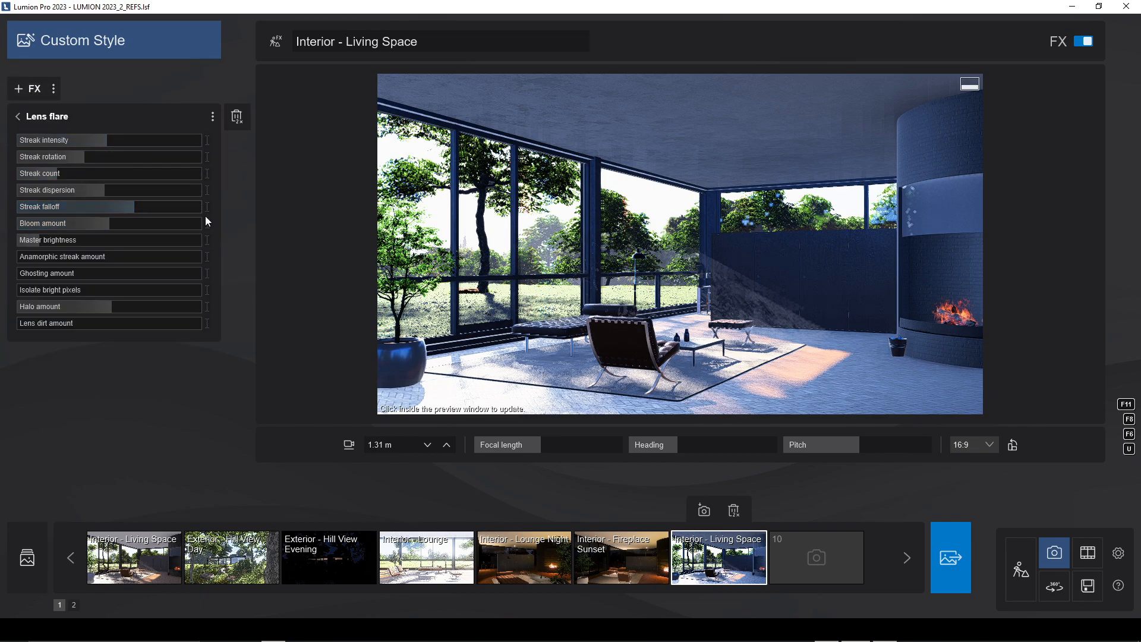
{"action": "left_click", "coordinate": [206, 226]}
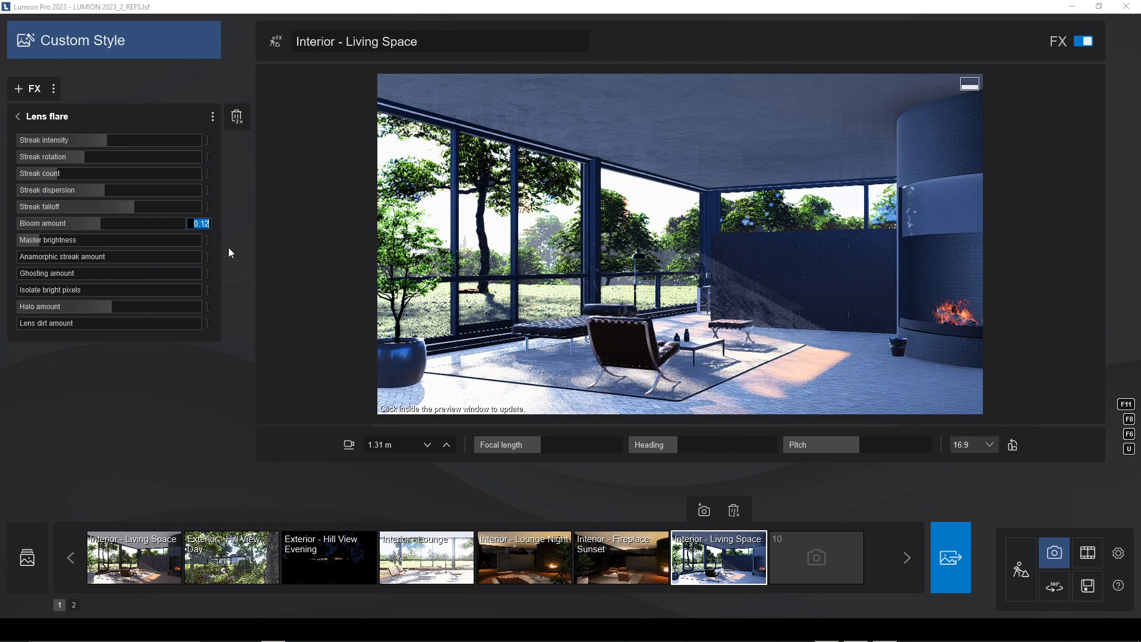
{"action": "left_click", "coordinate": [207, 244]}
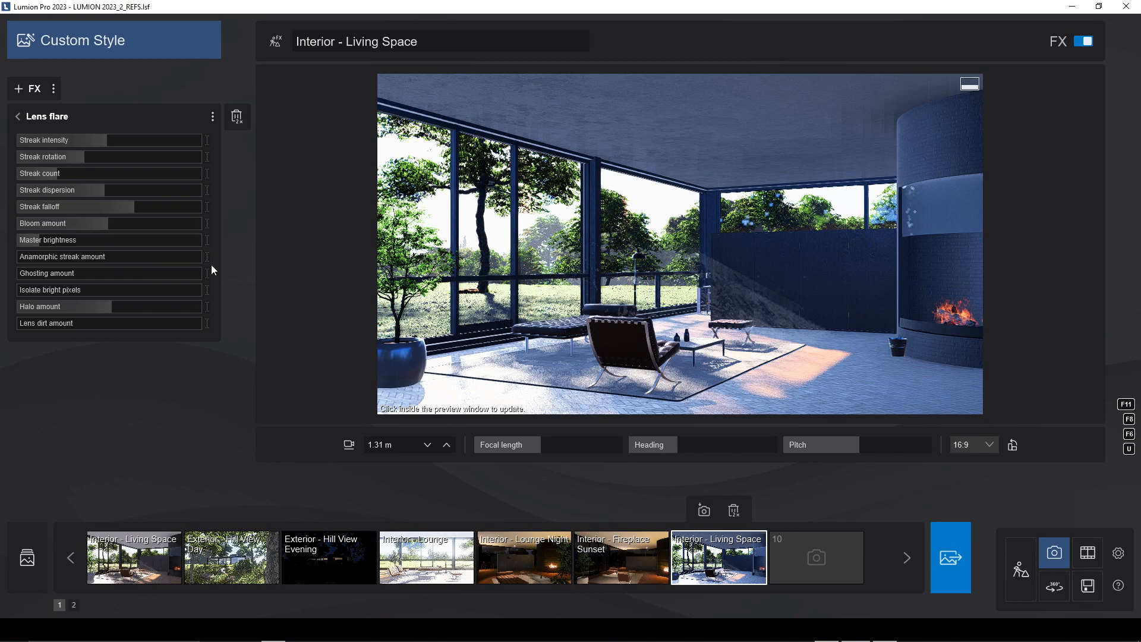
{"action": "left_click", "coordinate": [207, 241]}
{"action": "left_click", "coordinate": [17, 116]}
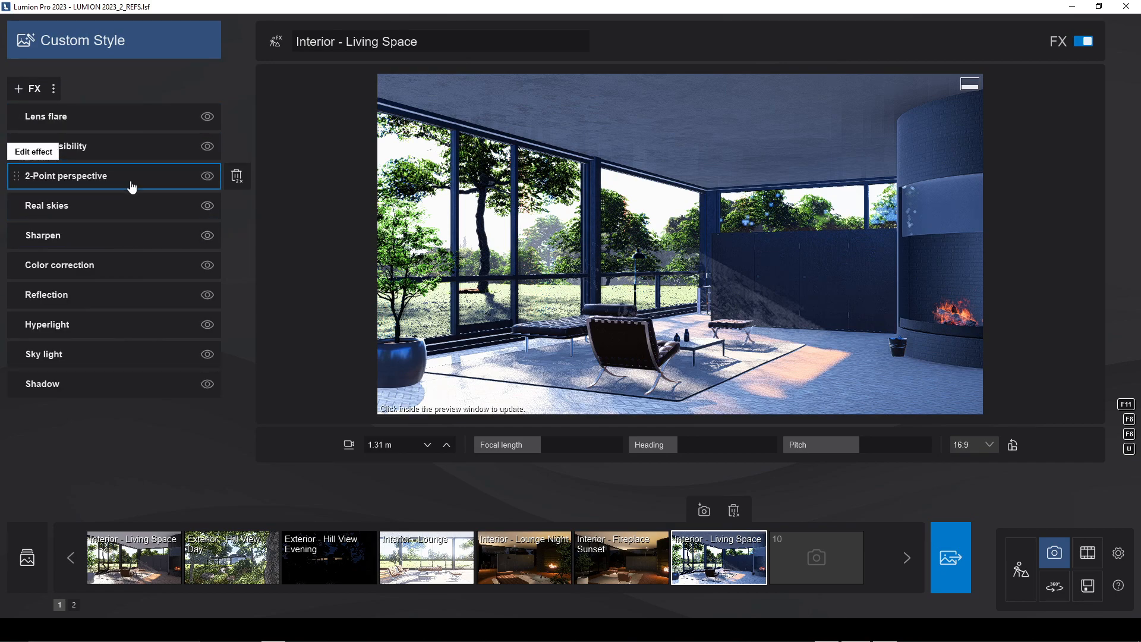
Review the Real skies effect's settings and the Sharpen effect's intensity value
{"action": "left_click", "coordinate": [120, 212]}
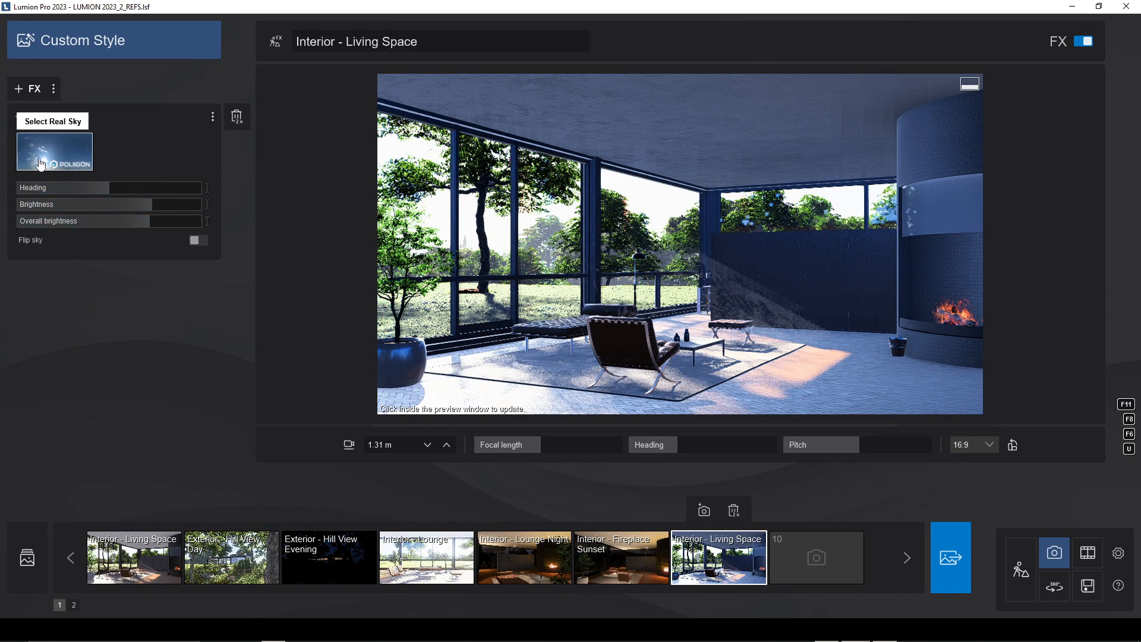
{"action": "left_click", "coordinate": [20, 98]}
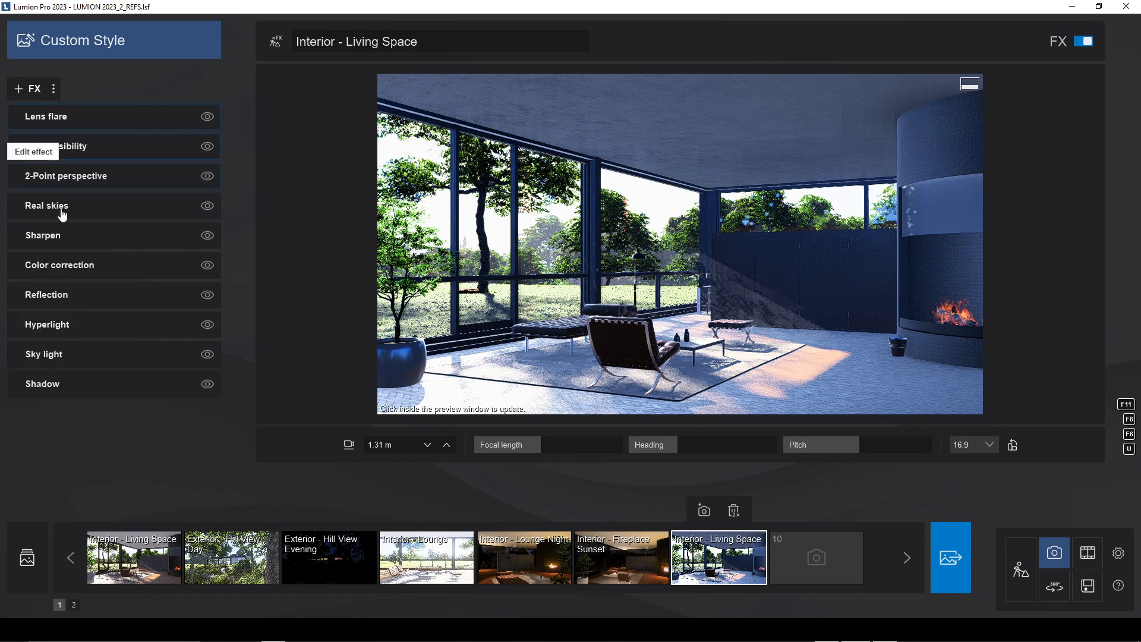
{"action": "left_click", "coordinate": [80, 236]}
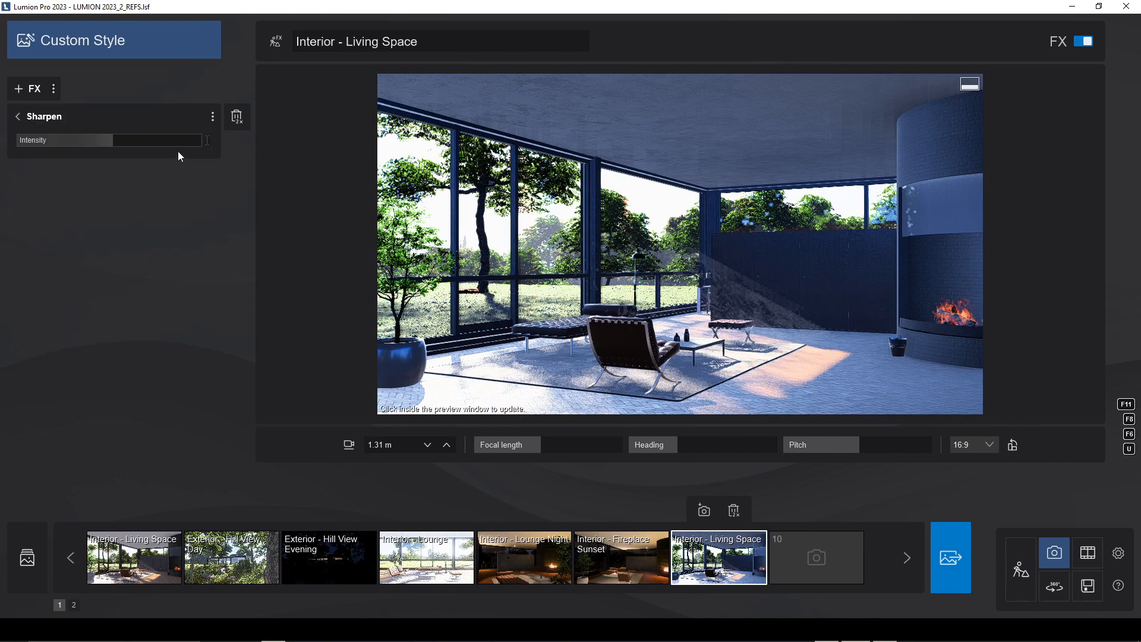
{"action": "left_click", "coordinate": [204, 141]}
{"action": "key", "text": "BackSpace"}
{"action": "left_click", "coordinate": [18, 117]}
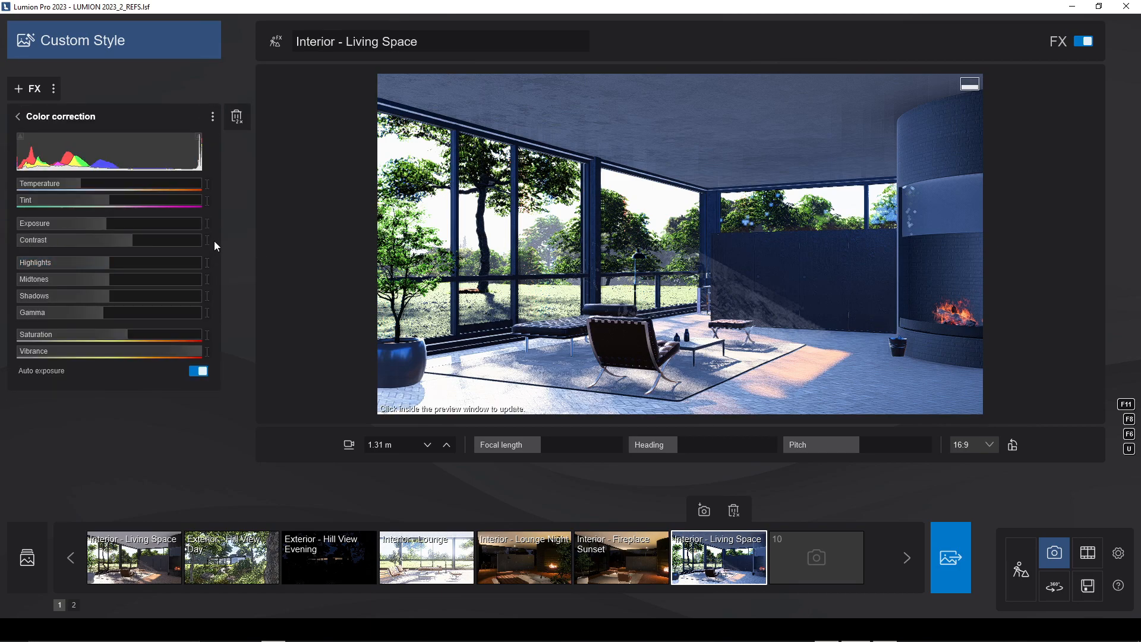
Check the Color correction effect's values for temperature, tint, exposure and contrast
{"action": "left_click", "coordinate": [208, 188]}
{"action": "left_click", "coordinate": [220, 206]}
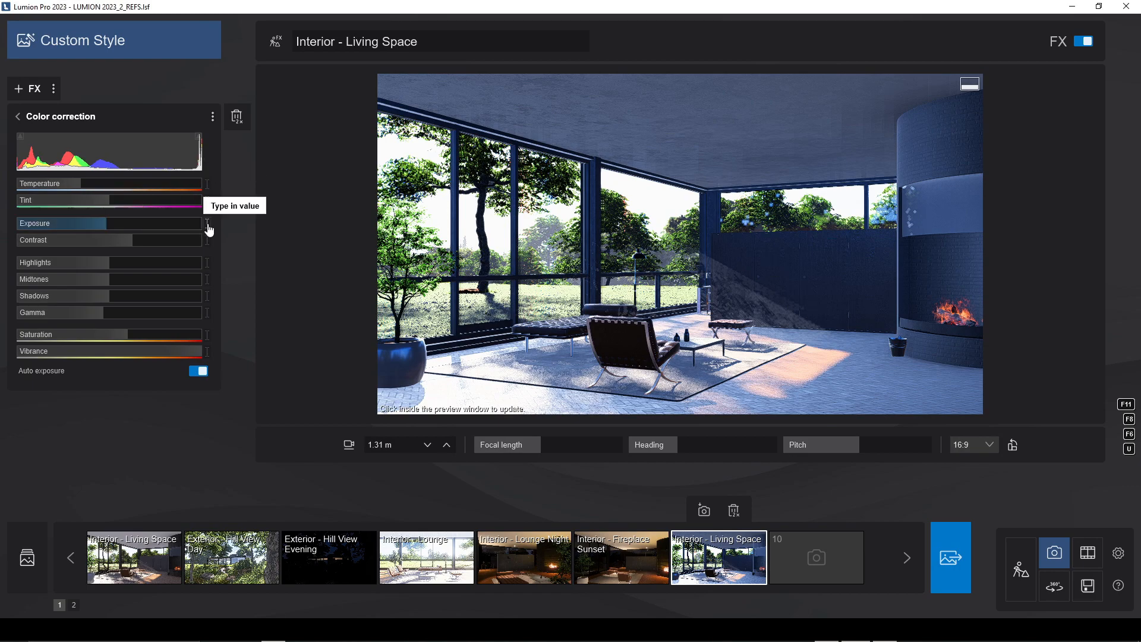
{"action": "left_click", "coordinate": [207, 224]}
{"action": "key", "text": "Return"}
{"action": "left_click", "coordinate": [208, 240]}
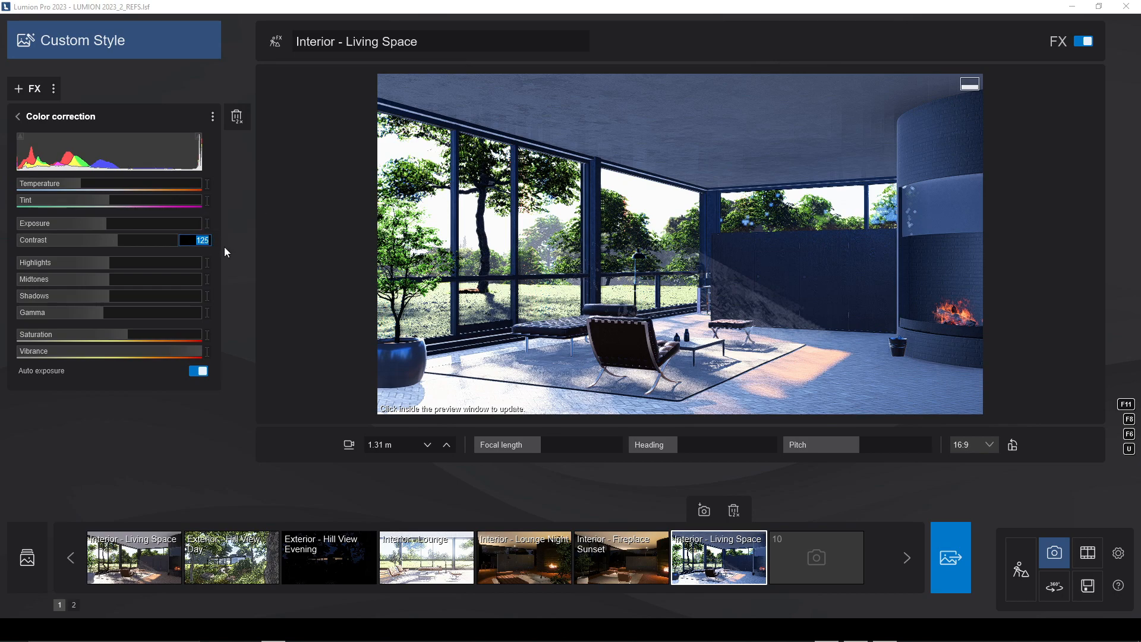
{"action": "key", "text": "Return"}
{"action": "left_click", "coordinate": [19, 117]}
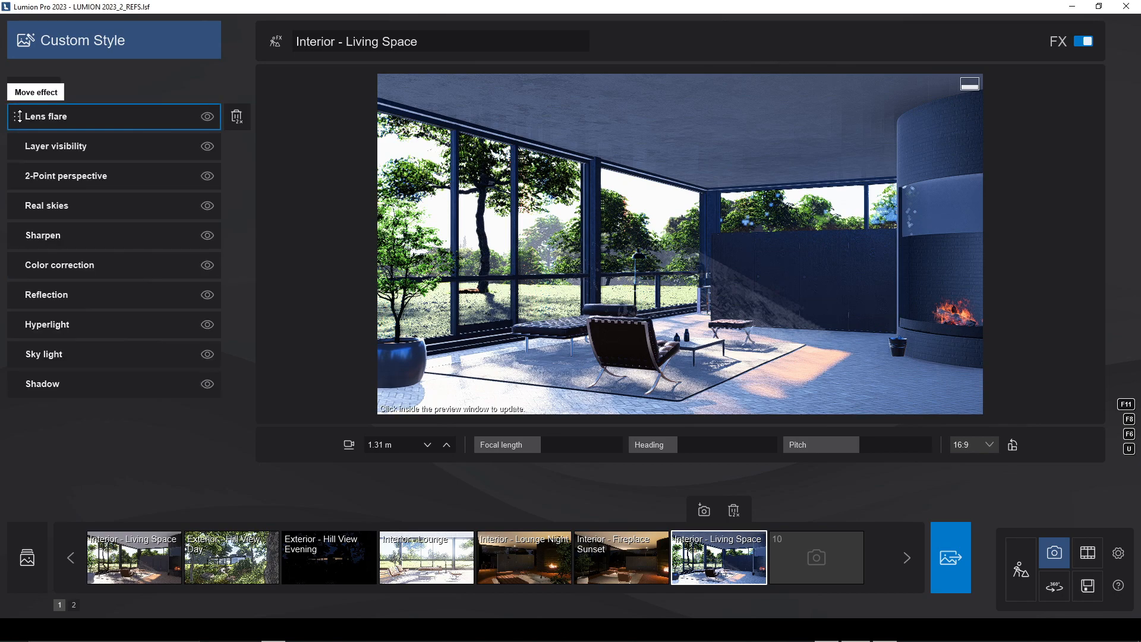
Inspect the Reflection effect's settings and the placement of its active reflection planes in the room
{"action": "left_click", "coordinate": [85, 294]}
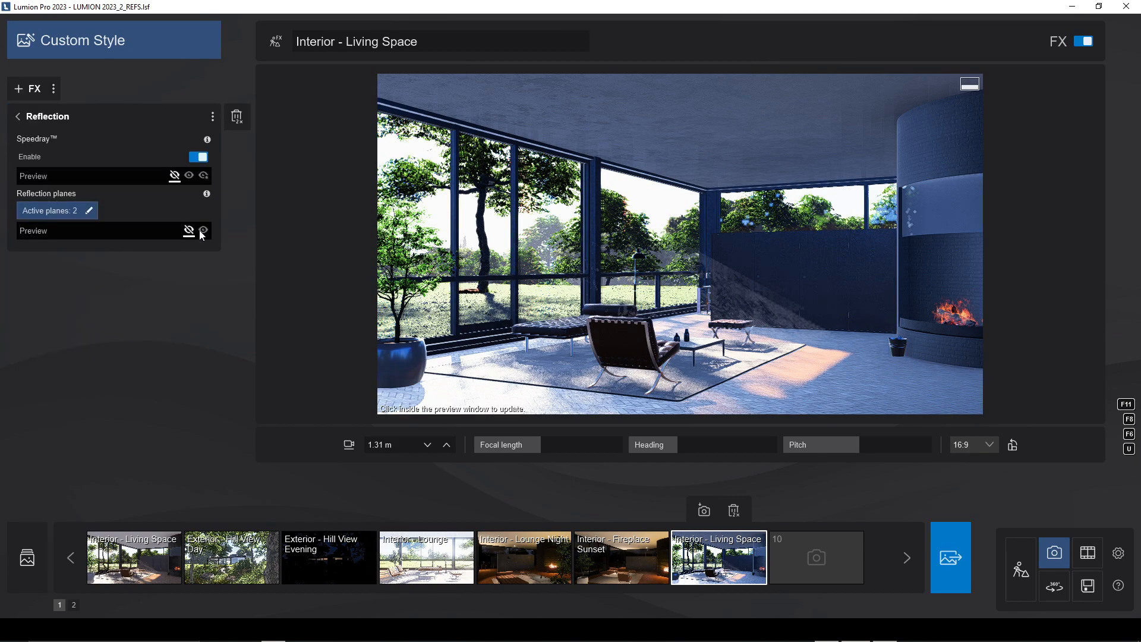
{"action": "left_click", "coordinate": [89, 211]}
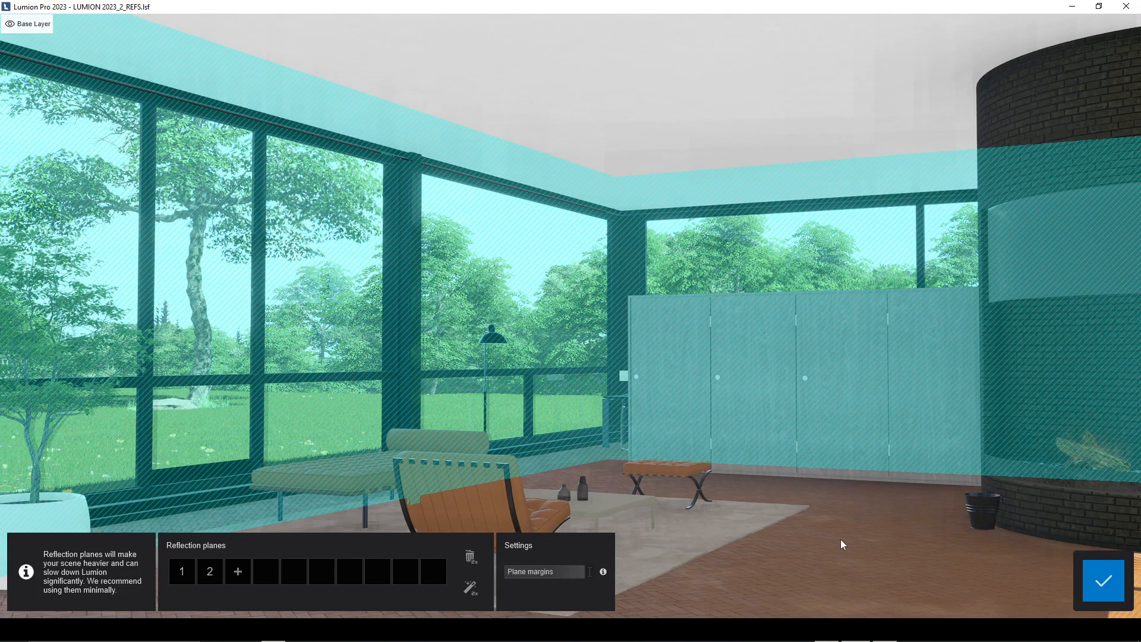
{"action": "left_click", "coordinate": [1090, 593]}
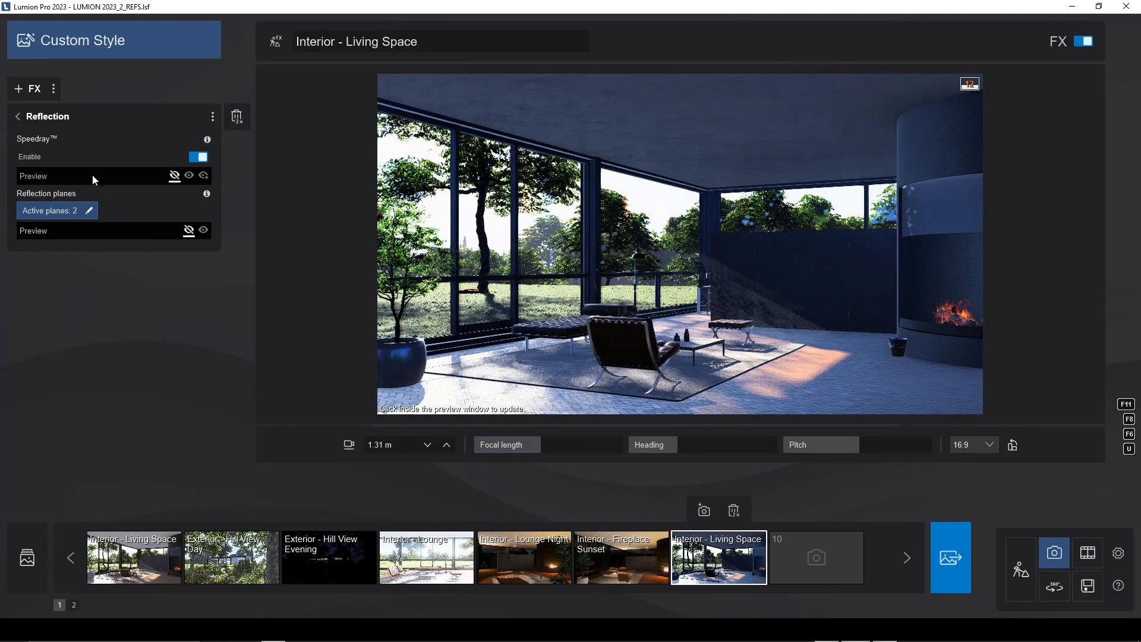
{"action": "left_click", "coordinate": [17, 116]}
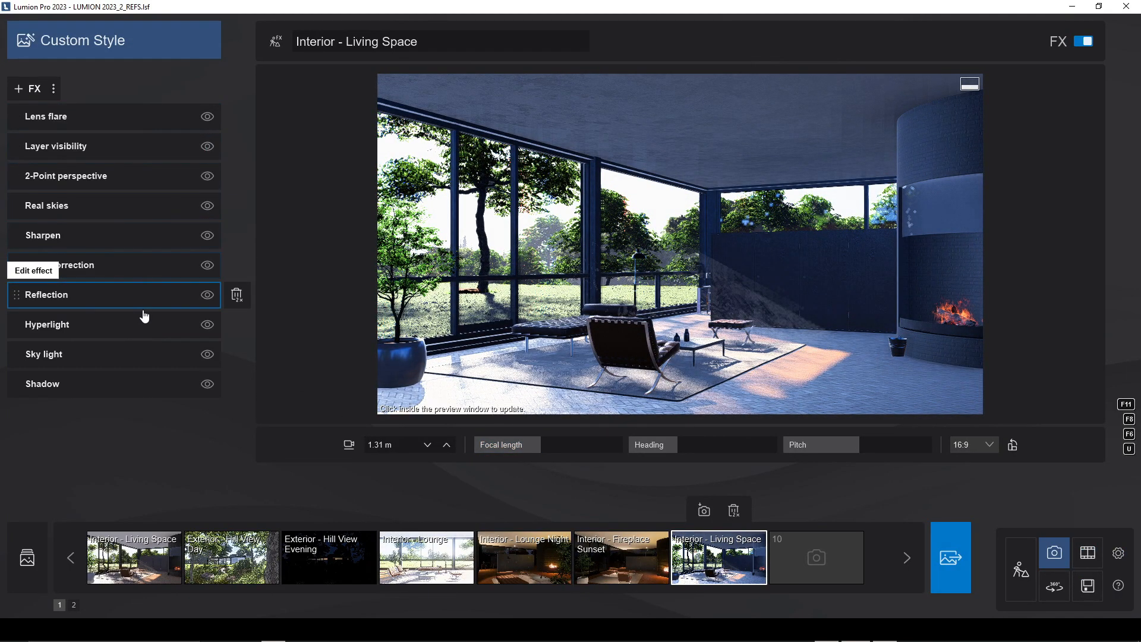
Review the Shadow effect's settings, including its exact brightness value
{"action": "left_click", "coordinate": [111, 385]}
{"action": "left_click", "coordinate": [206, 173]}
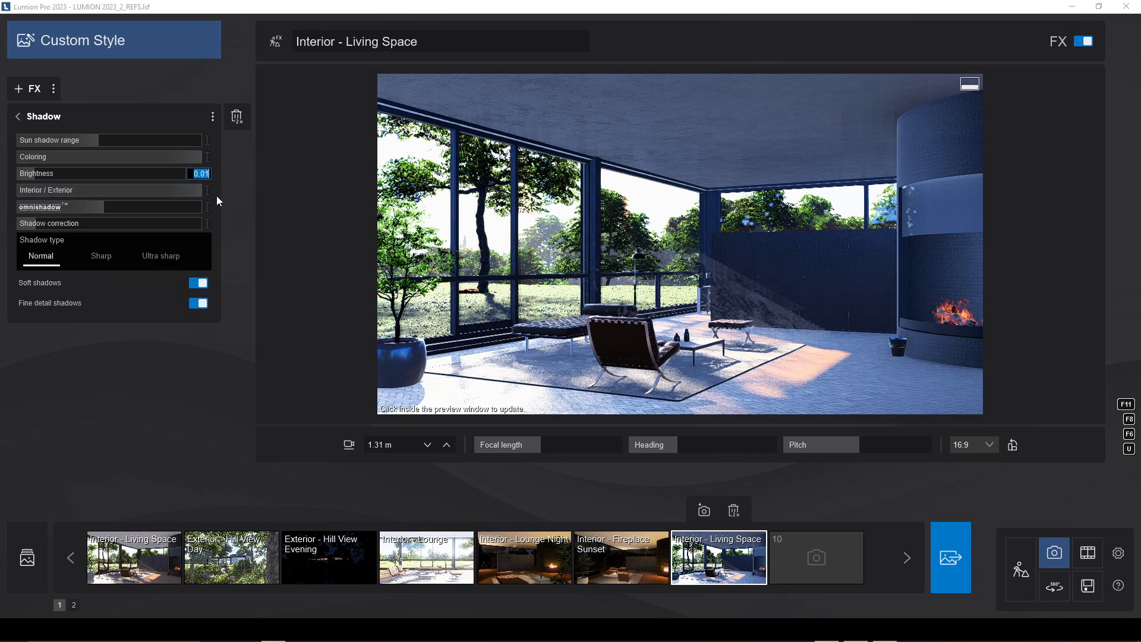
{"action": "left_click", "coordinate": [247, 209]}
{"action": "left_click", "coordinate": [27, 119]}
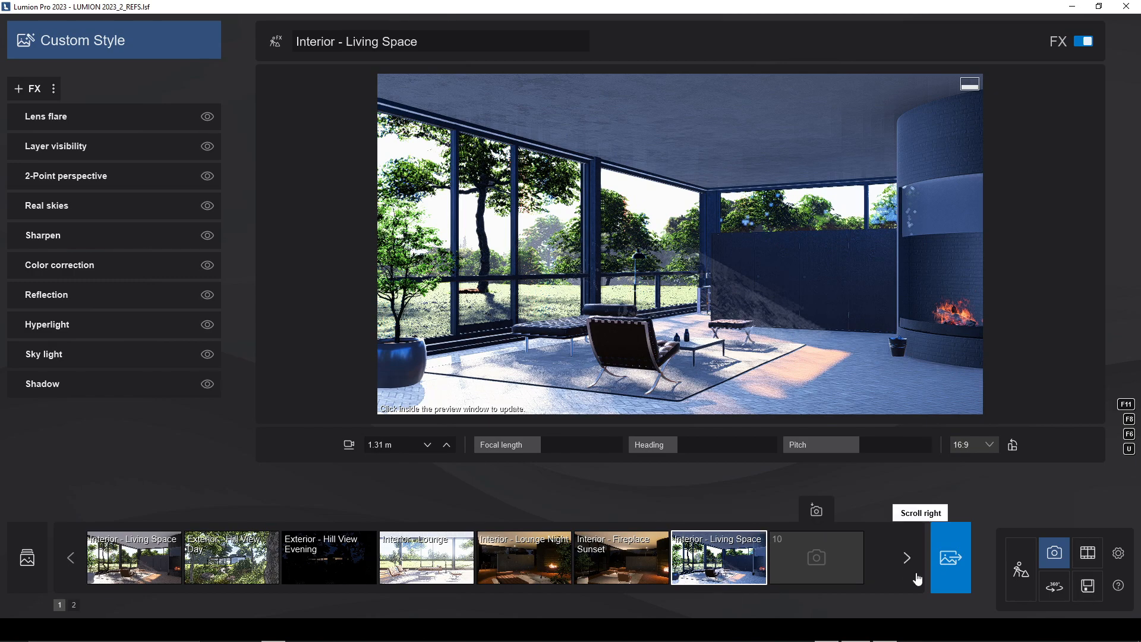
Render the current shot at Desktop 1920x1080 as JPG file 2 in New folder (5) on the Desktop
{"action": "left_click", "coordinate": [950, 558]}
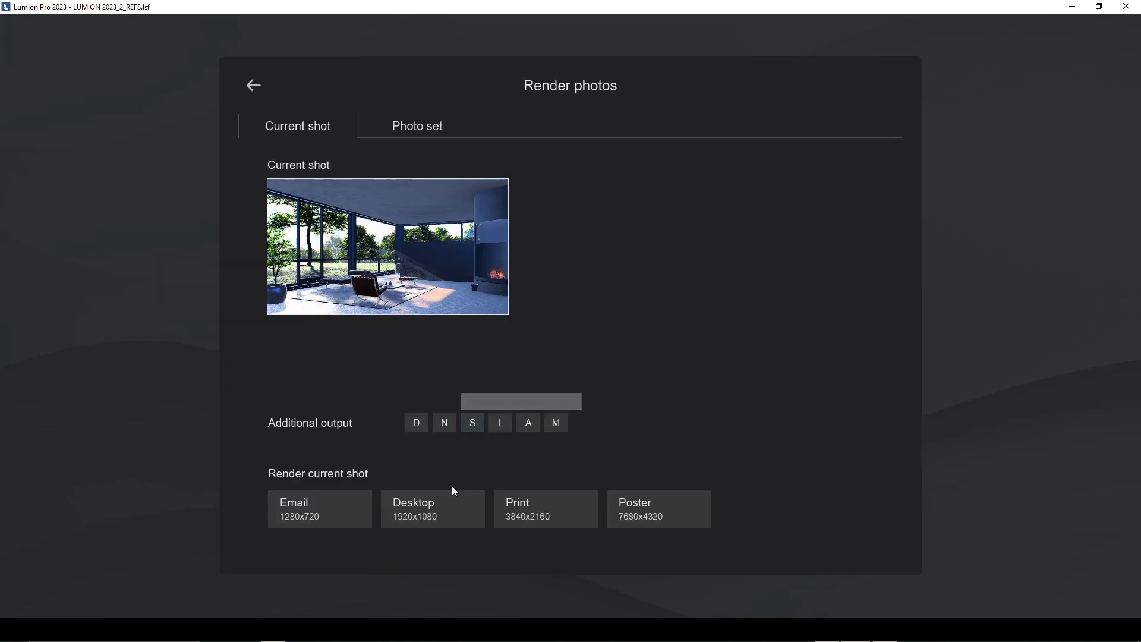
{"action": "left_click", "coordinate": [448, 511]}
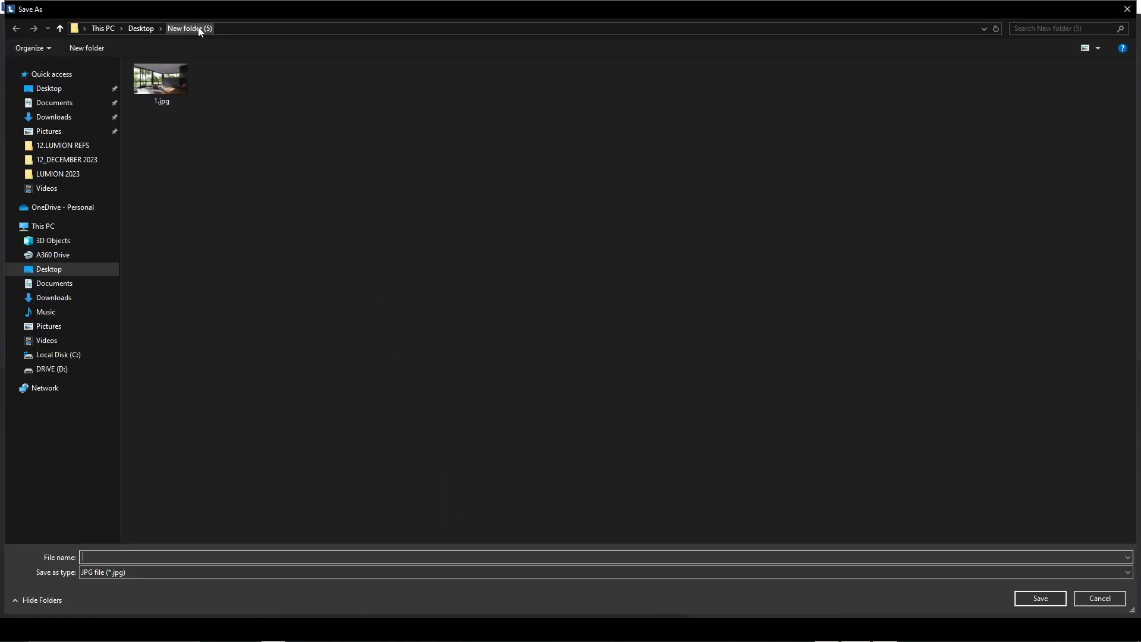
{"action": "type", "text": "2"}
{"action": "left_click", "coordinate": [1040, 598]}
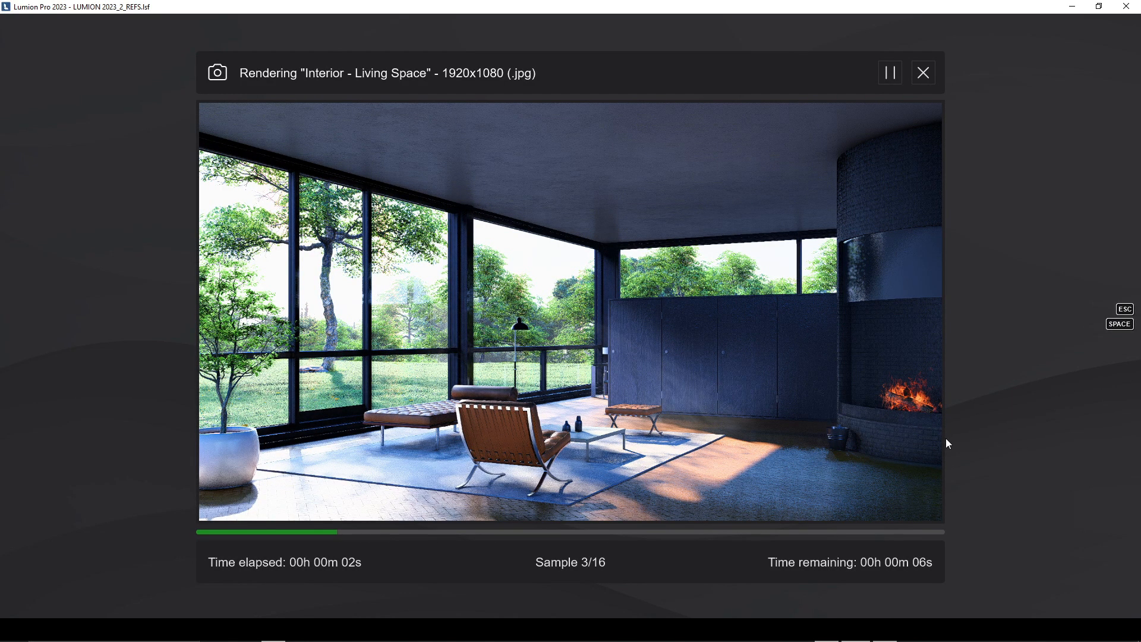